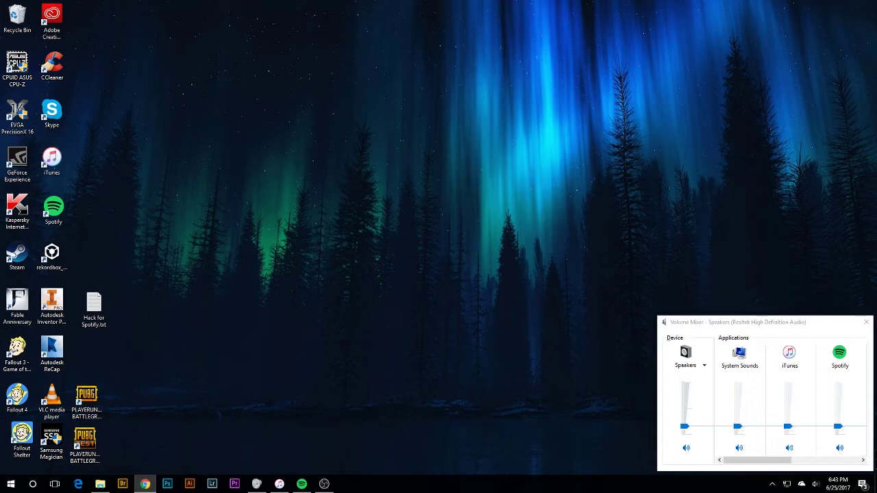
Open Hack for Spotify.txt and insert a blank line after 'For PC'
double_click(94, 305)
scroll(409, 256, down, 3)
scroll(404, 253, down, 2)
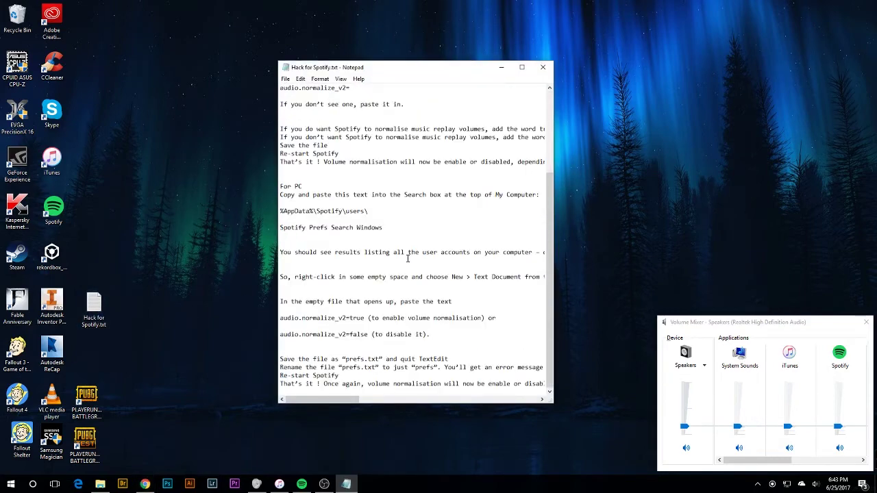
scroll(404, 252, up, 5)
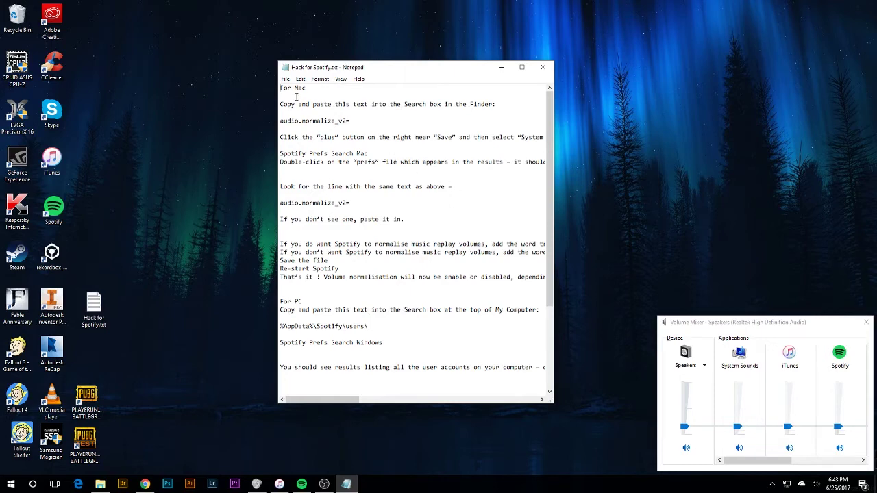
click(310, 302)
key(Return)
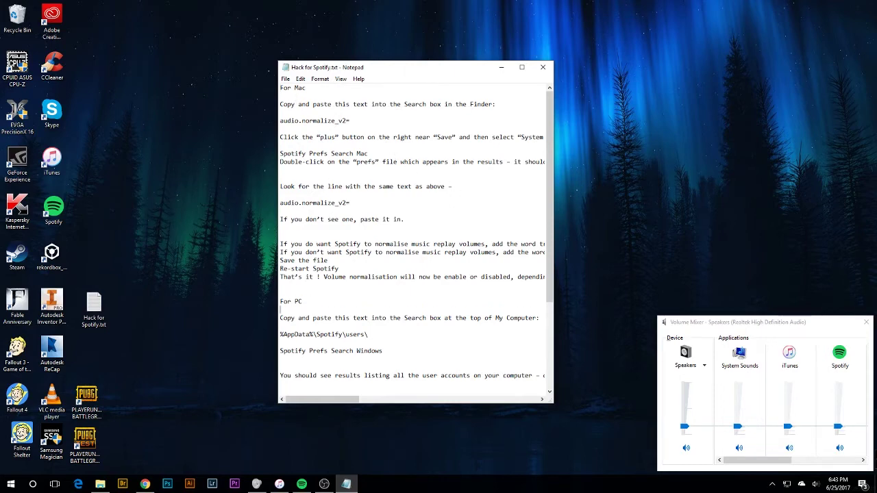
Save the Hack for Spotify.txt notes and close Notepad
click(285, 80)
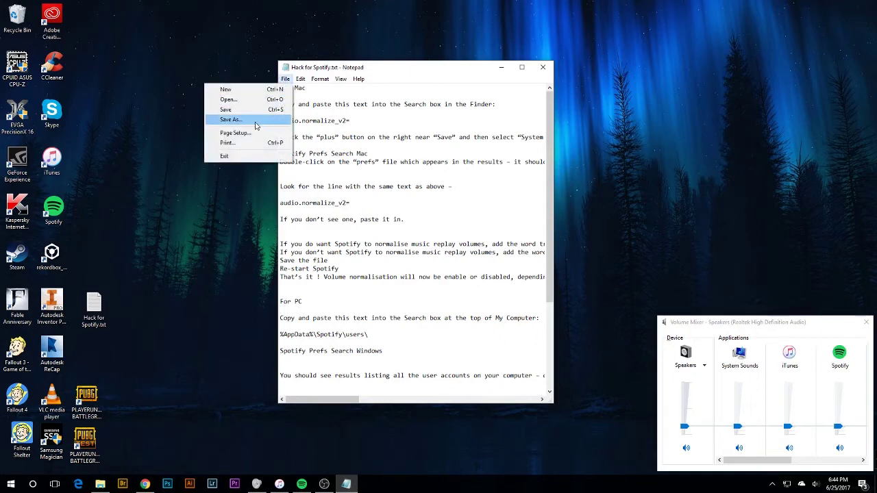
click(257, 108)
click(547, 72)
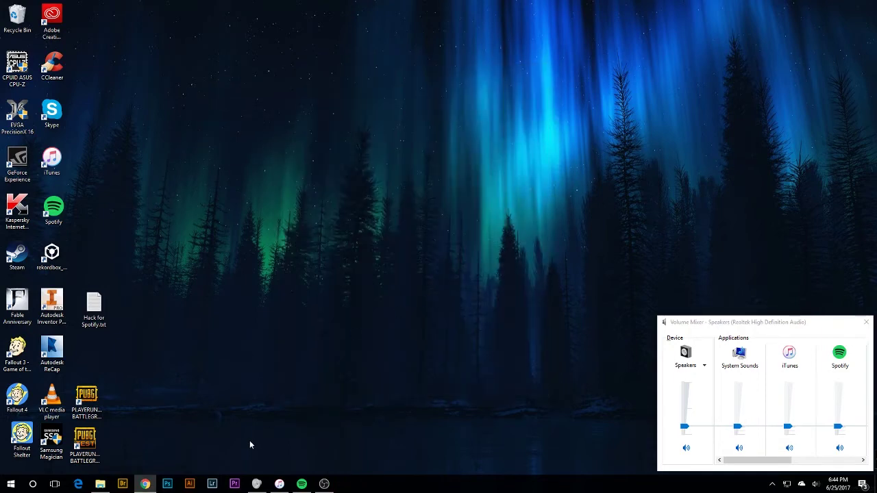
Open a new File Explorer window from the taskbar
click(100, 483)
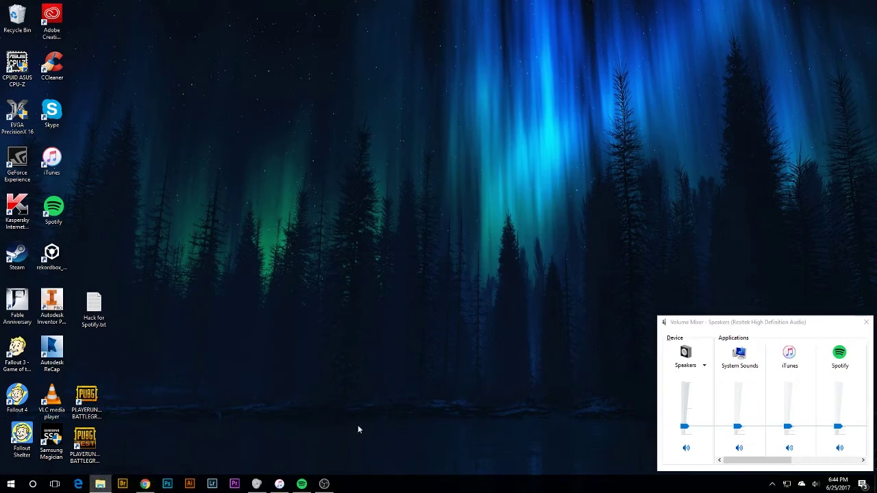
right_click(100, 484)
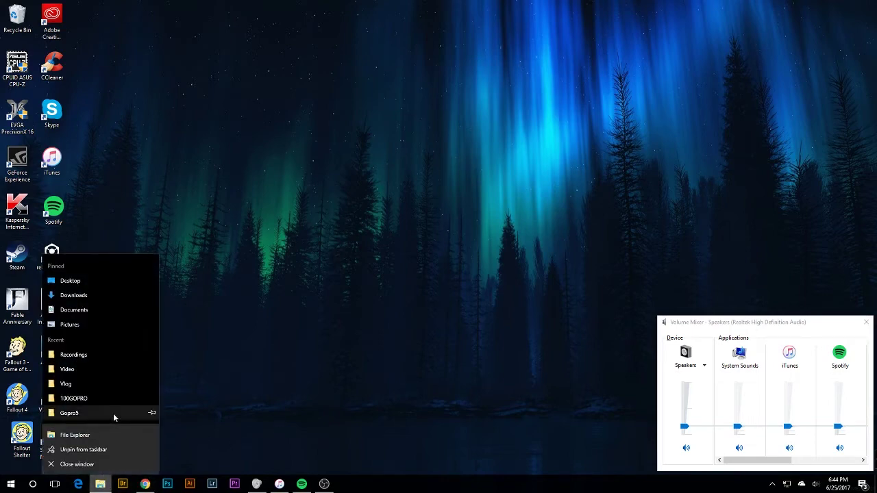
click(110, 436)
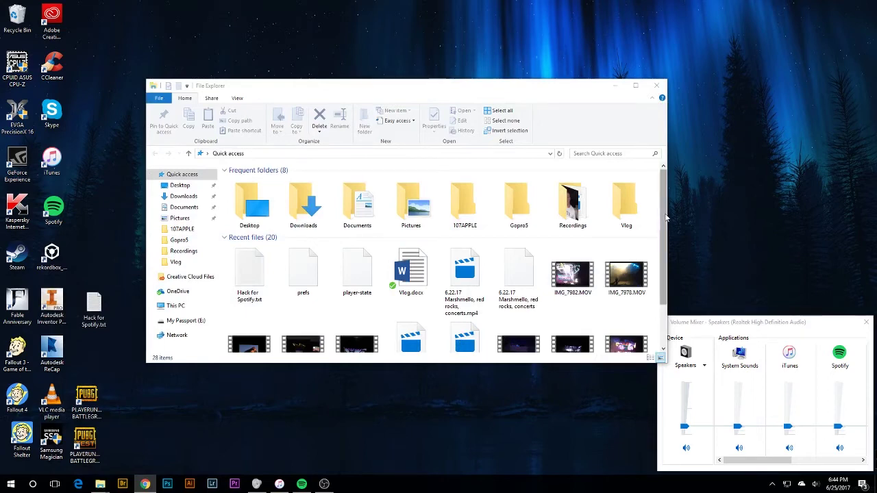
Go to %AppData%\Spotify\users\ and open the Spotify user profile folder
click(283, 154)
text(%AppData%\Spotify\users\)
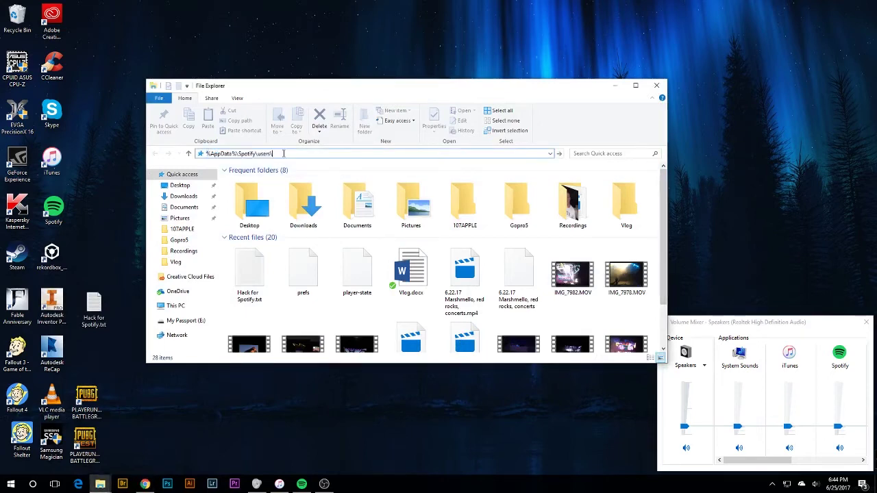
key(Return)
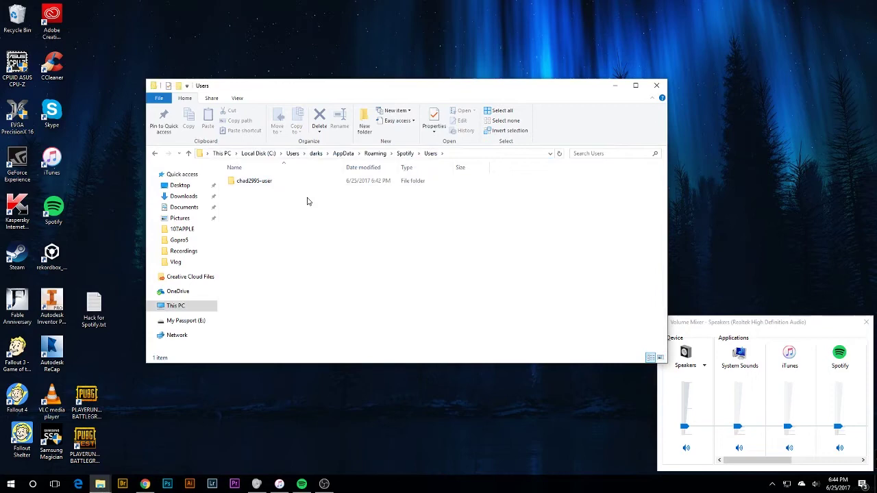
click(294, 182)
double_click(295, 183)
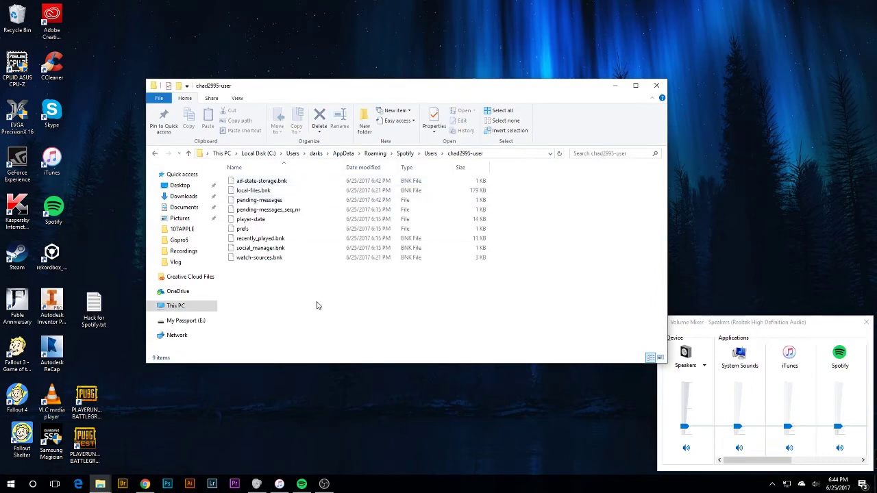
Open the prefs file with Notepad, showing audio.normalize_v2=true
double_click(288, 233)
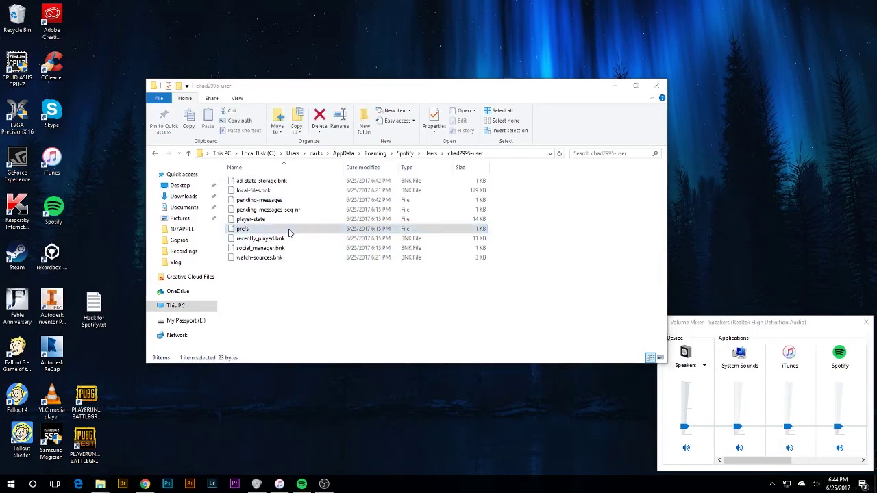
scroll(453, 261, down, 5)
scroll(446, 248, up, 4)
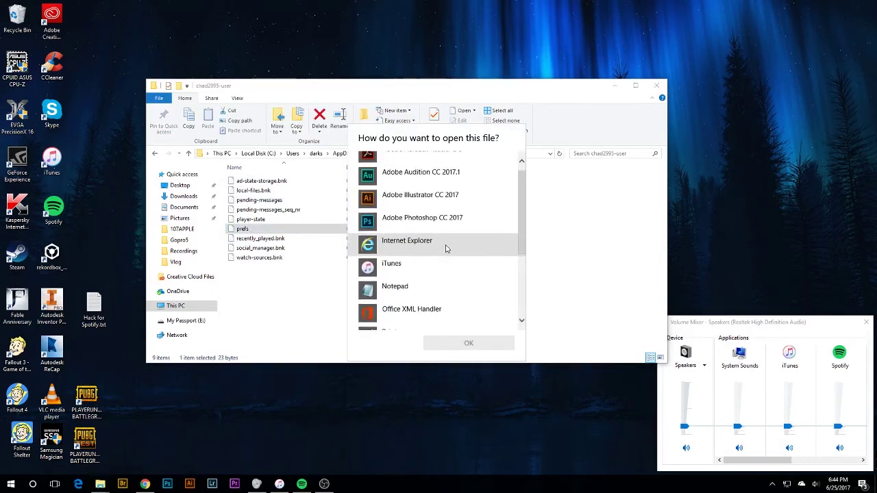
scroll(446, 249, down, 2)
click(436, 248)
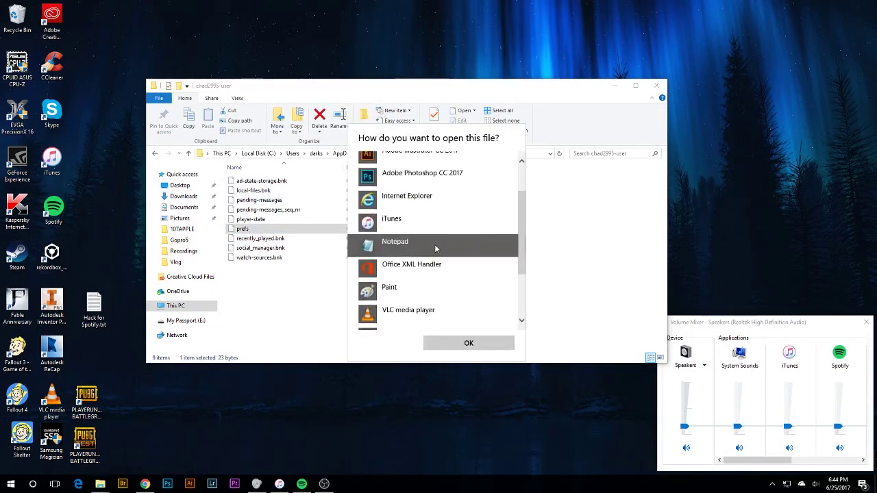
click(459, 346)
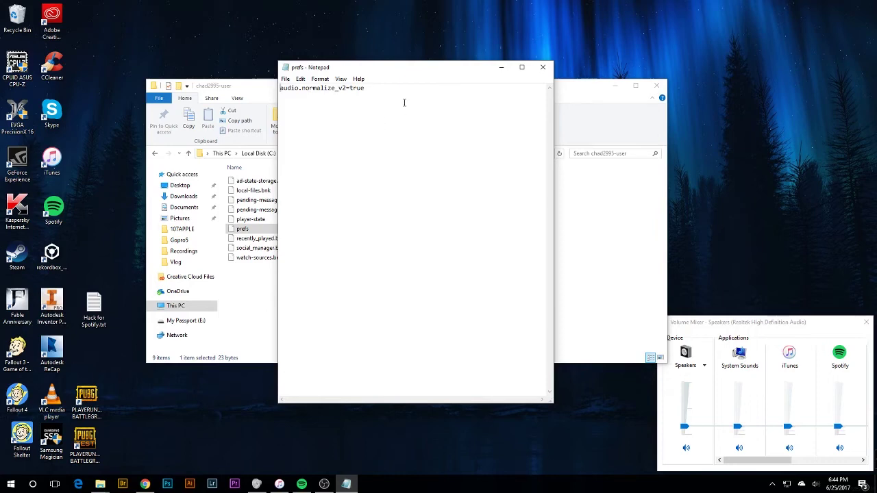
key(alt+Tab)
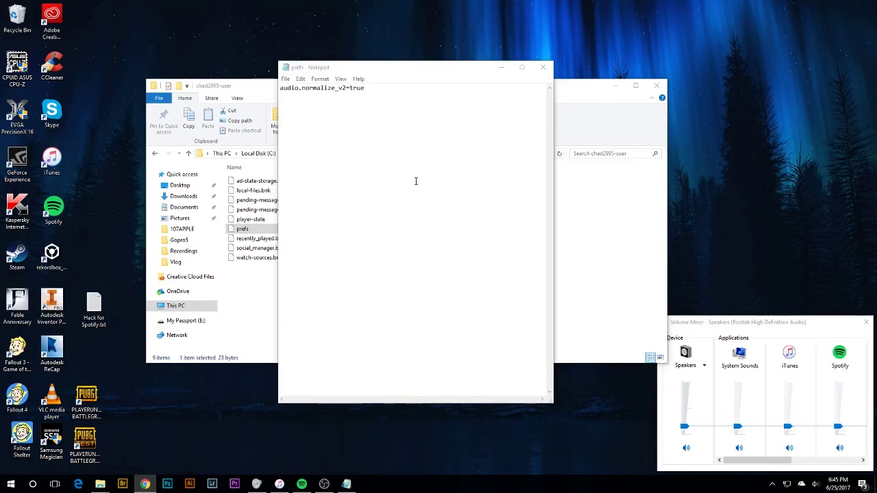
Change the prefs line to audio.normalize_v2=false
click(382, 96)
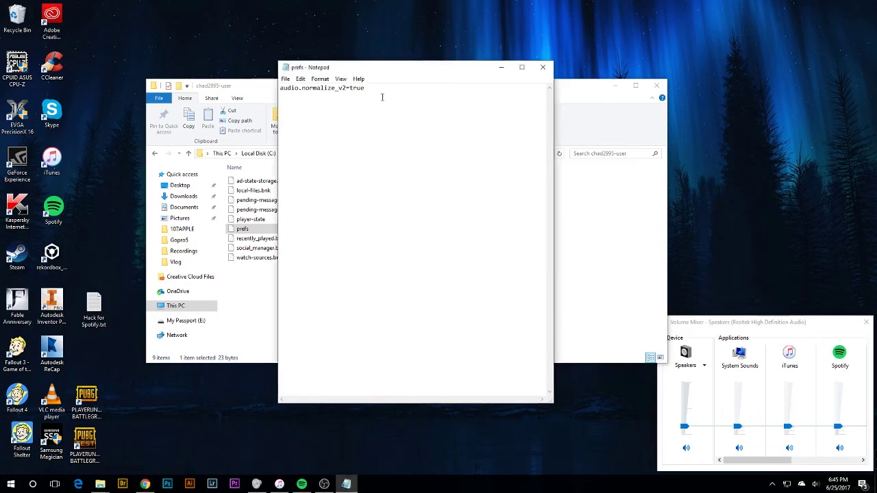
key(BackSpace)
key(BackSpace)
key(BackSpace)
key(BackSpace)
text(false)
Save the edited prefs file and close Notepad
click(285, 79)
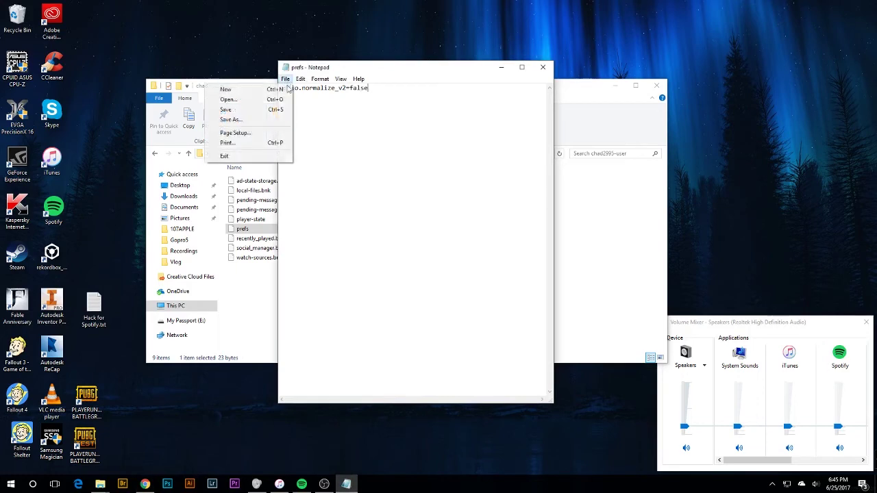
click(254, 109)
click(547, 72)
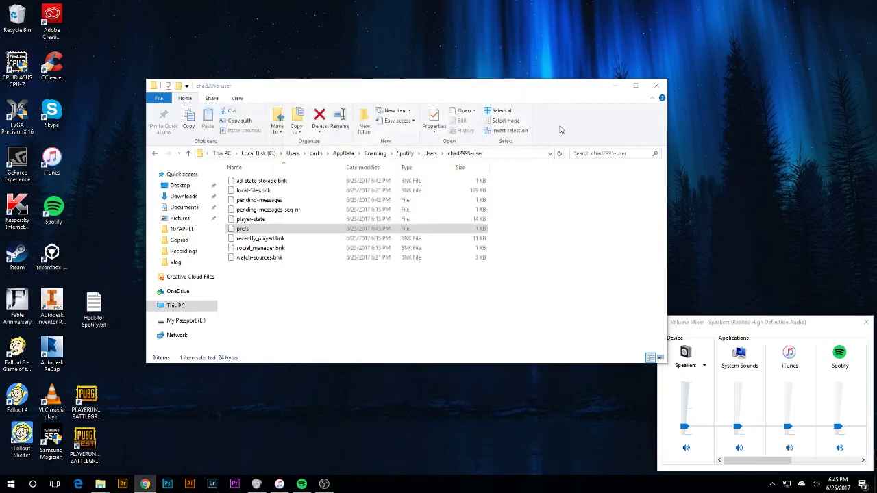
Close Spotify from the taskbar and relaunch it from the desktop shortcut
right_click(301, 485)
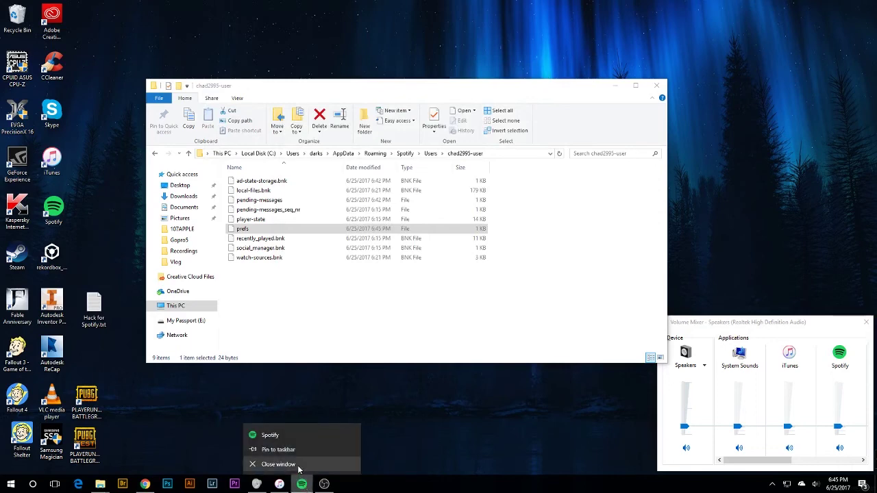
click(278, 465)
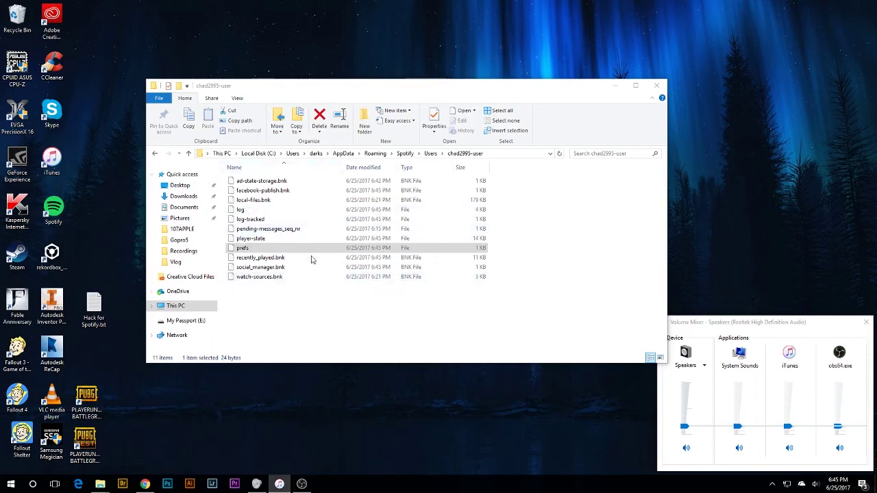
double_click(62, 213)
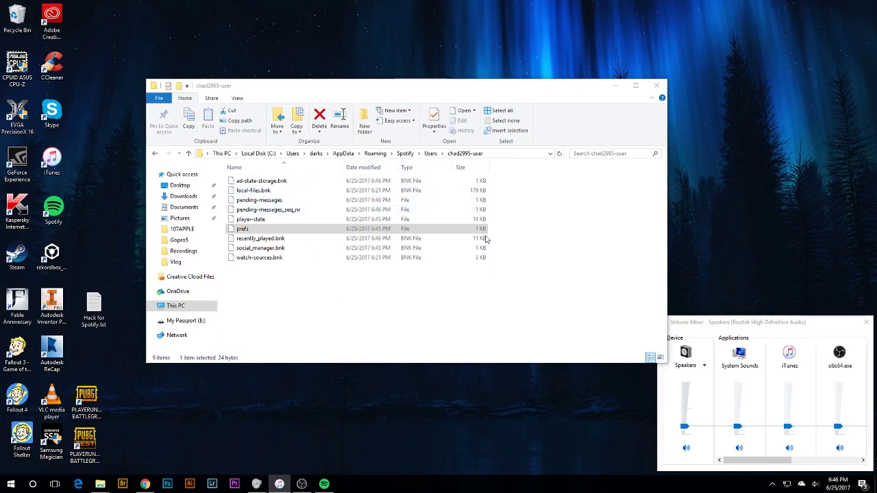
Close the Spotify user folder window and reopen Hack for Spotify.txt to review its PC steps
click(657, 87)
double_click(95, 307)
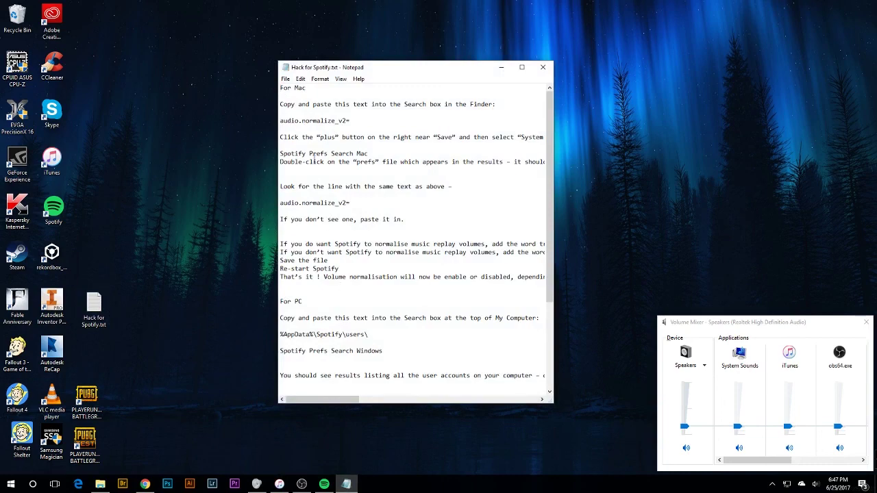
scroll(359, 322, down, 5)
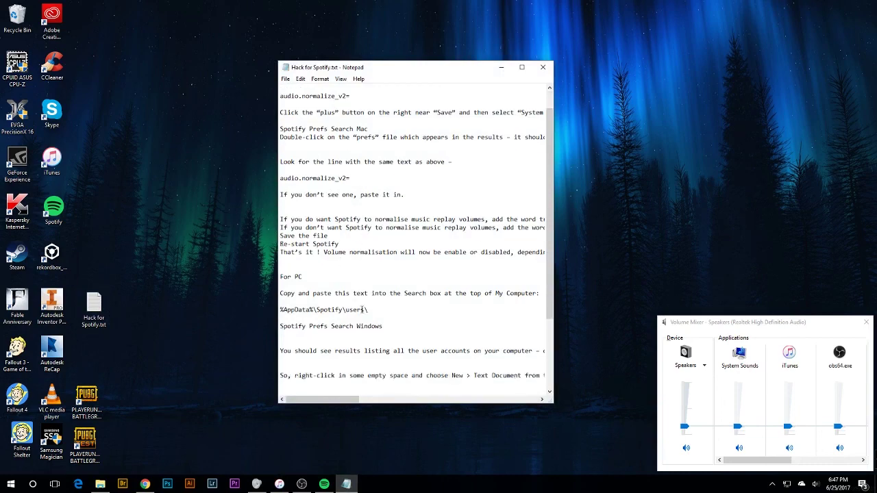
scroll(362, 312, up, 5)
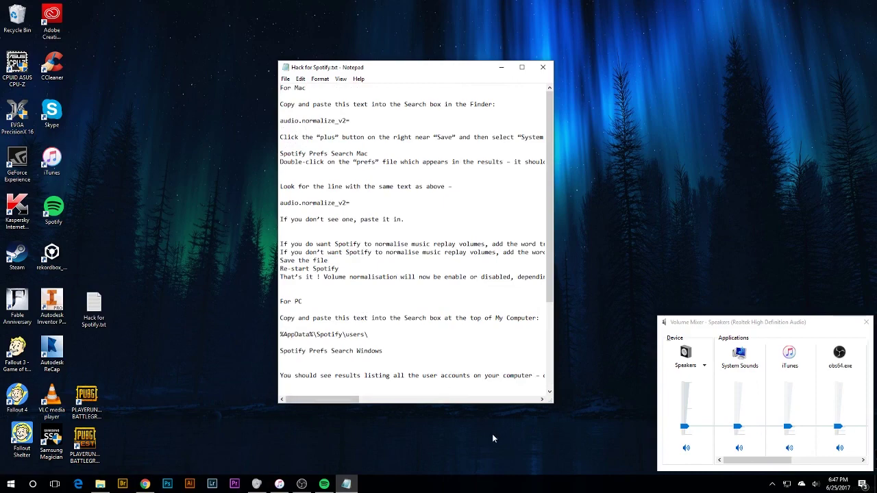
scroll(463, 313, down, 5)
scroll(462, 313, up, 5)
scroll(463, 313, down, 5)
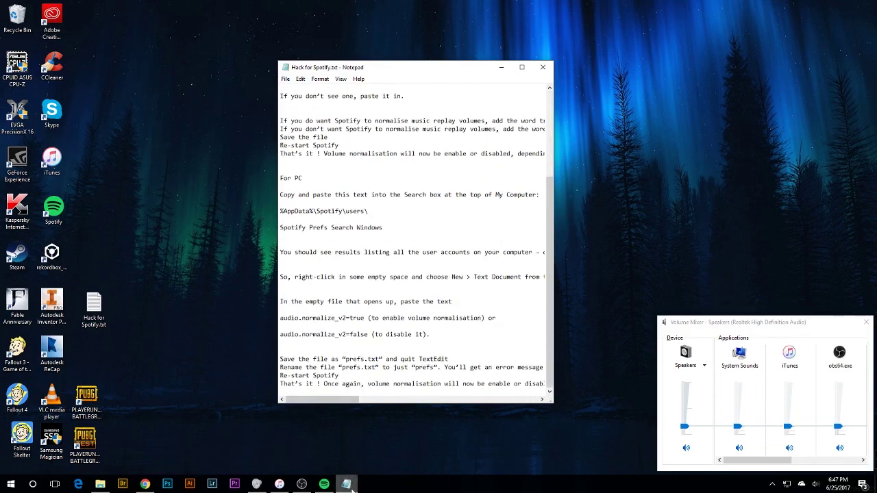